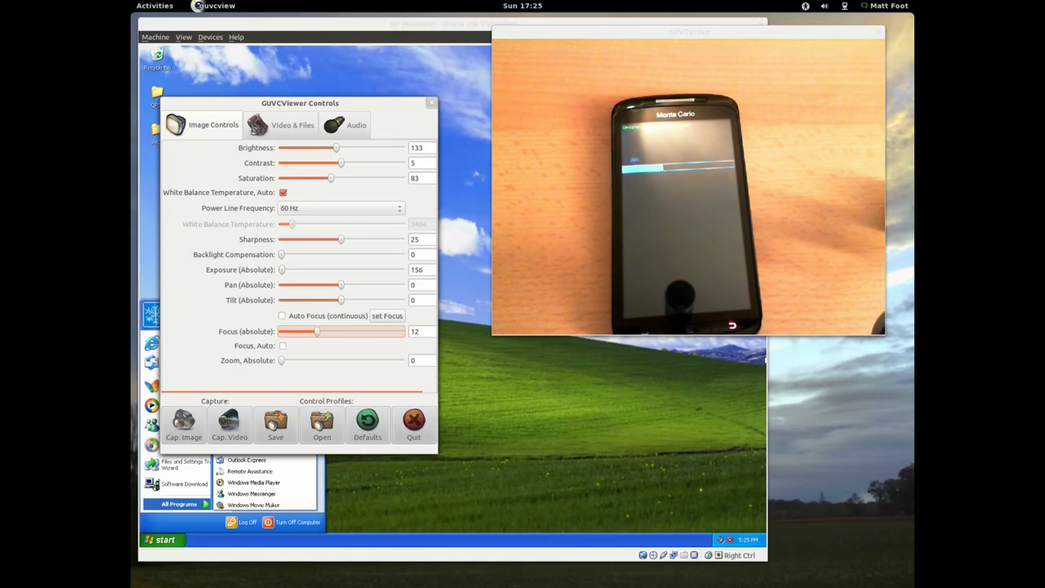
- Bring the GUVCViewer webcam preview of the phone in FTM mode to the front
{"action": "left_click", "coordinate": [645, 30]}
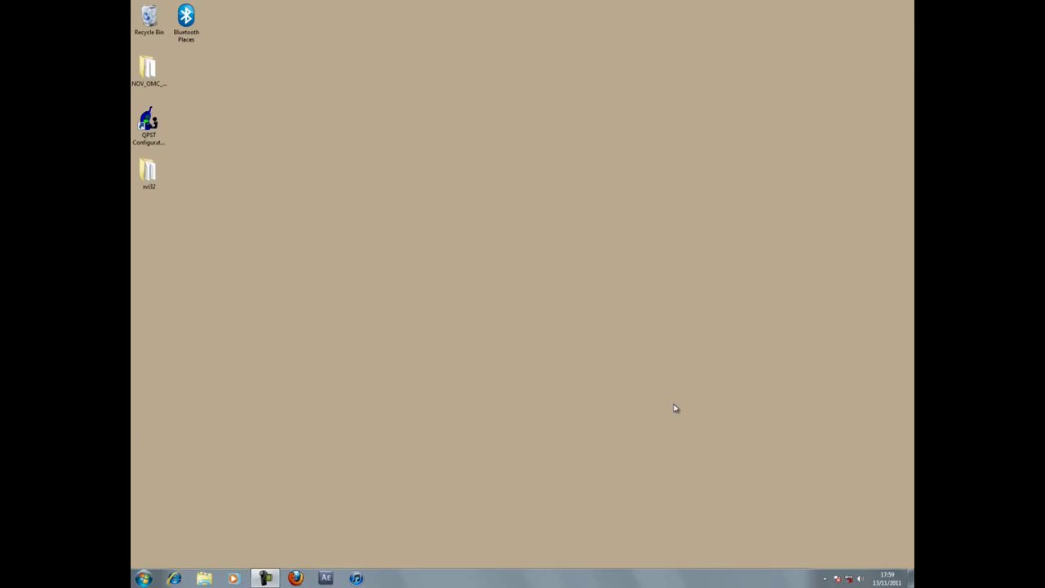
- Launch QPST Configuration, widen the ESN and Banner columns, and start the Software Download client
{"action": "double_click", "coordinate": [147, 122]}
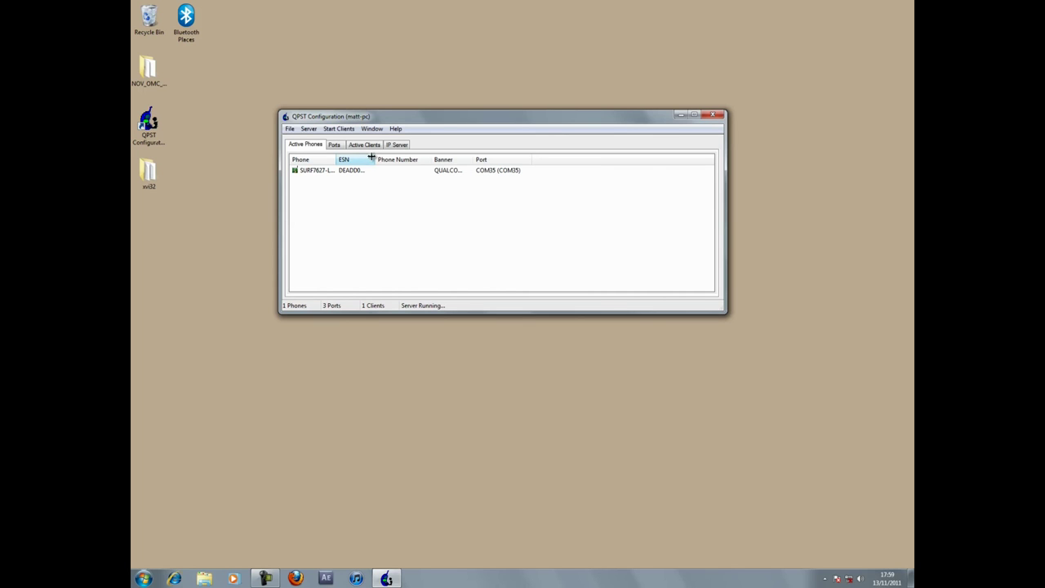
{"action": "left_click_drag", "start_coordinate": [375, 158], "coordinate": [417, 158]}
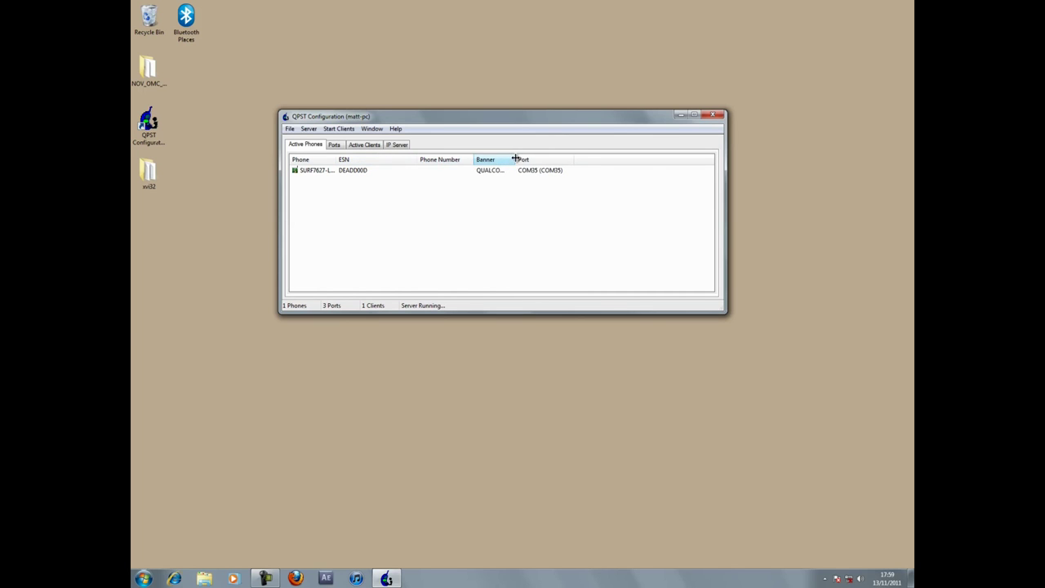
{"action": "left_click_drag", "start_coordinate": [514, 157], "coordinate": [557, 158]}
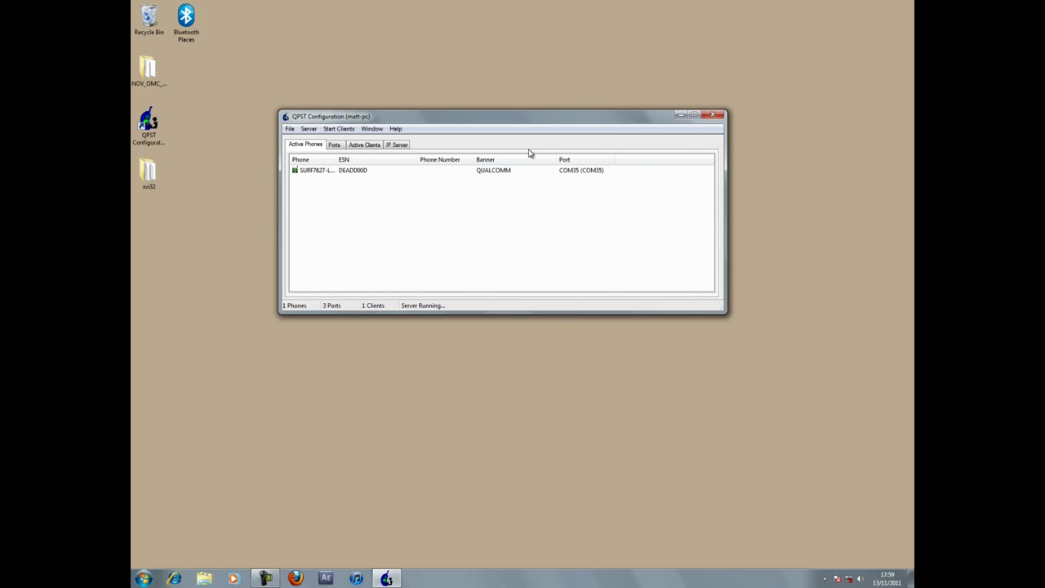
{"action": "left_click", "coordinate": [341, 130]}
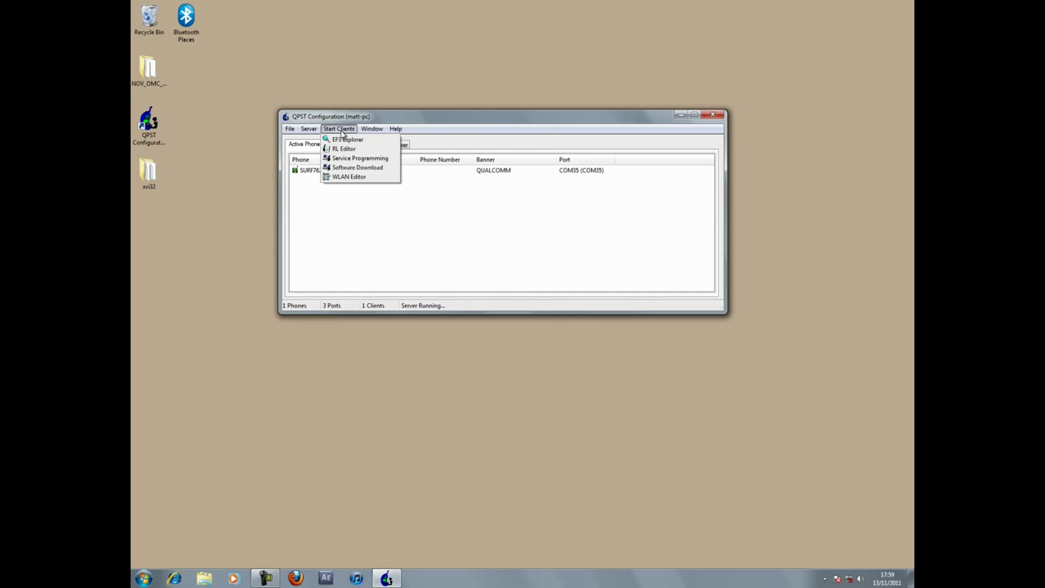
{"action": "left_click", "coordinate": [348, 168]}
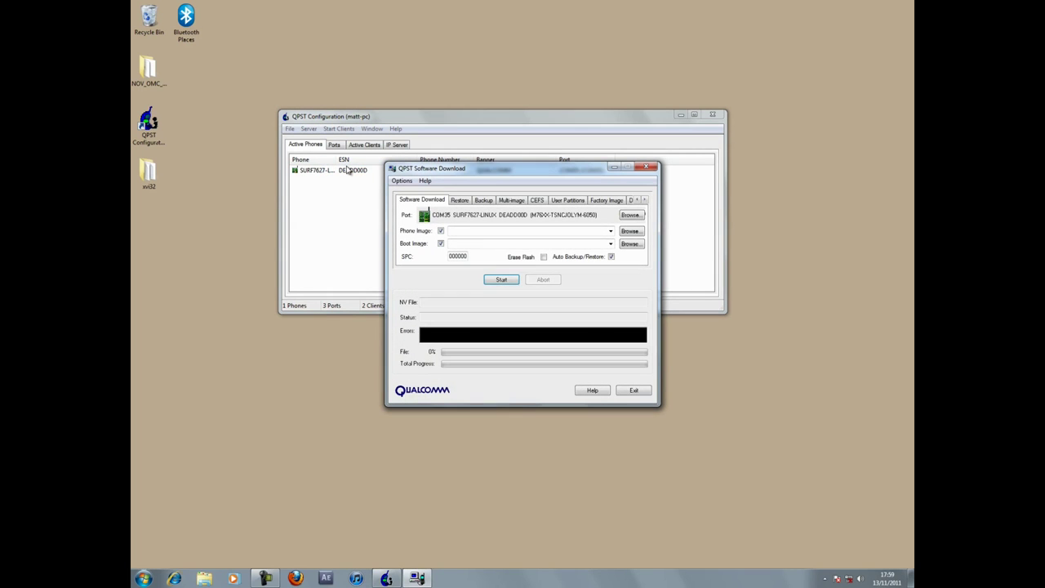
- Set the Software Download port to COM35, where the SURF7627-LINUX phone is connected
{"action": "left_click", "coordinate": [631, 214]}
{"action": "left_click", "coordinate": [472, 297]}
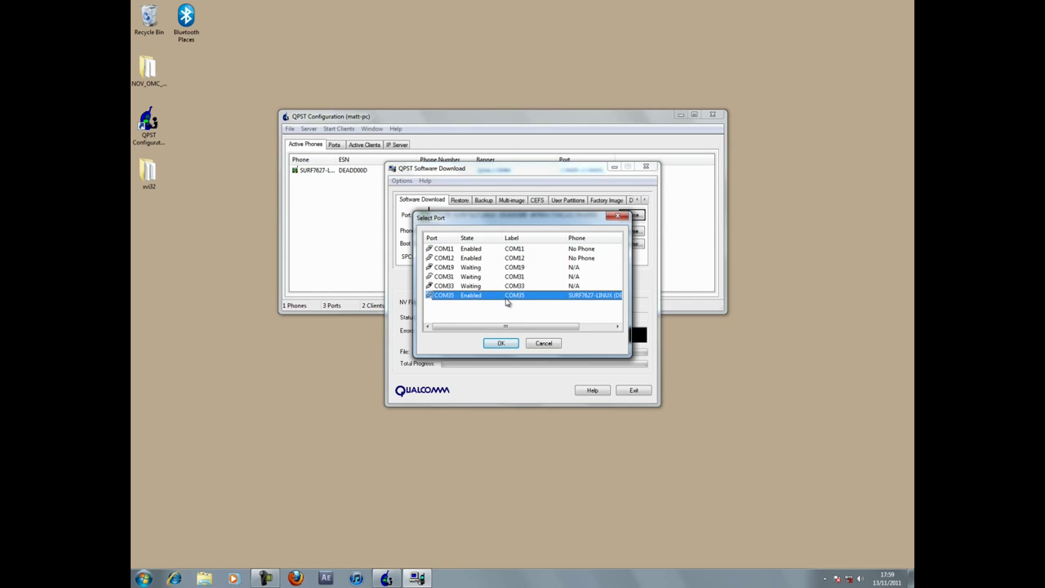
{"action": "left_click_drag", "start_coordinate": [565, 327], "coordinate": [597, 327]}
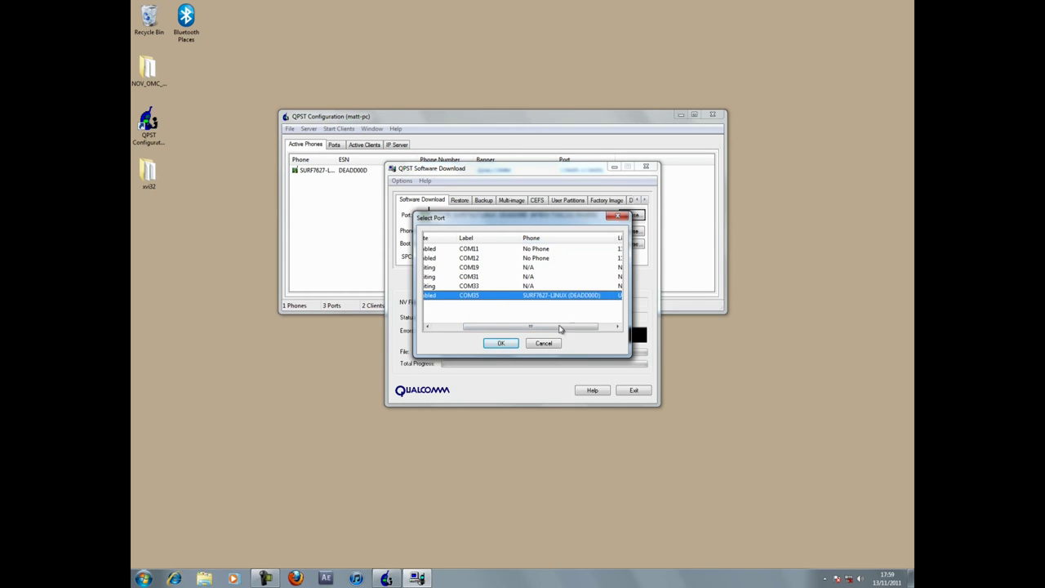
{"action": "left_click", "coordinate": [499, 343]}
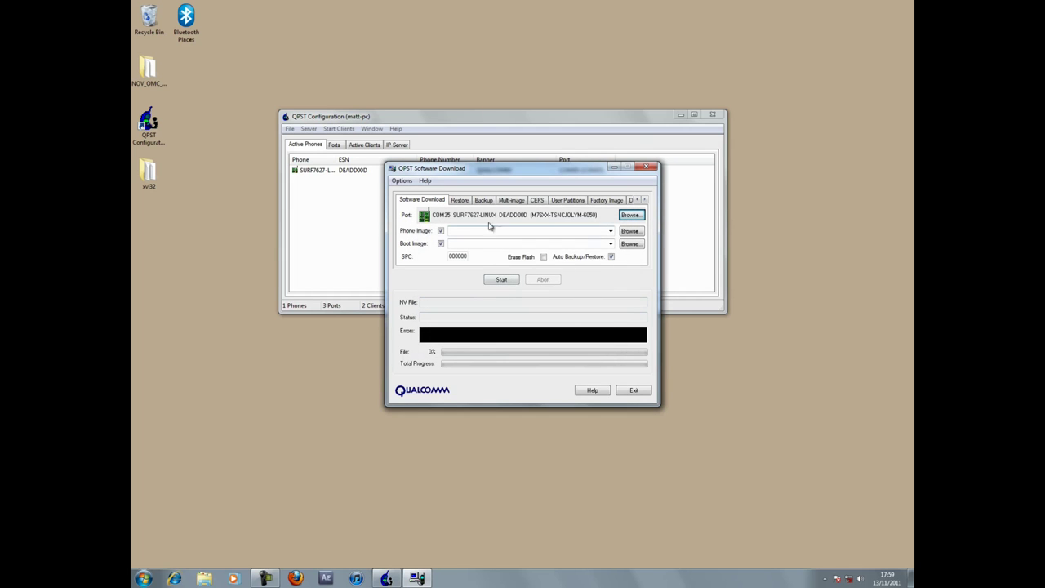
- Back up the phone's NV memory to DEMO_NV.qcn in NOV_OMC_QPST_NVITEMS, then exit the tool
{"action": "left_click", "coordinate": [485, 203]}
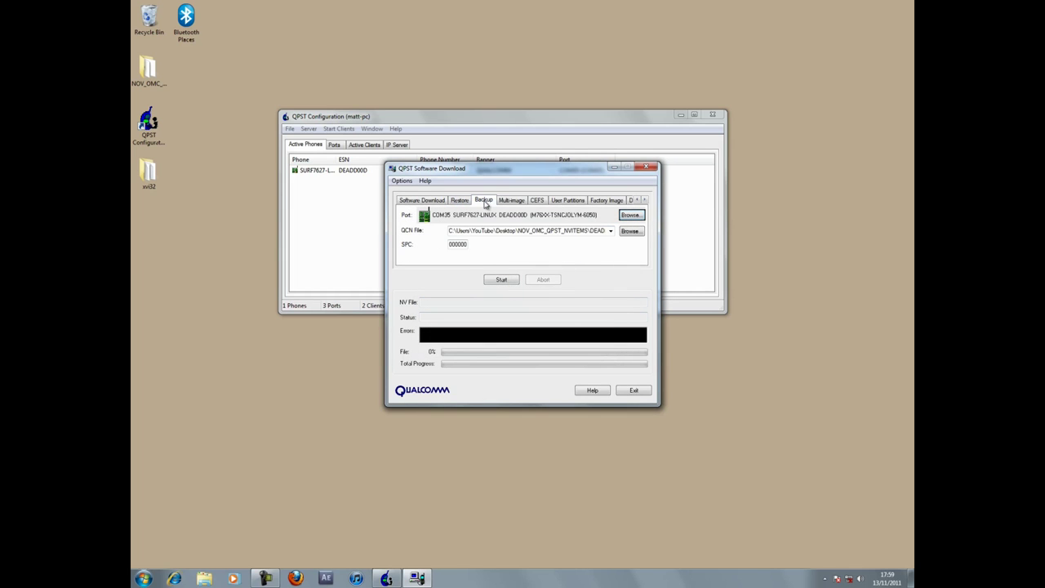
{"action": "left_click", "coordinate": [629, 232]}
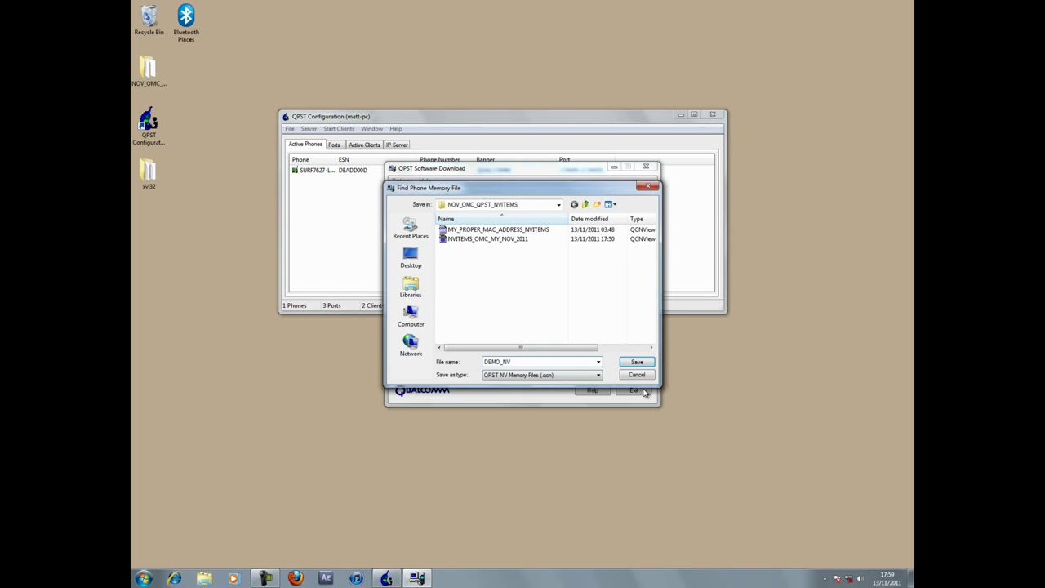
{"action": "left_click", "coordinate": [634, 364]}
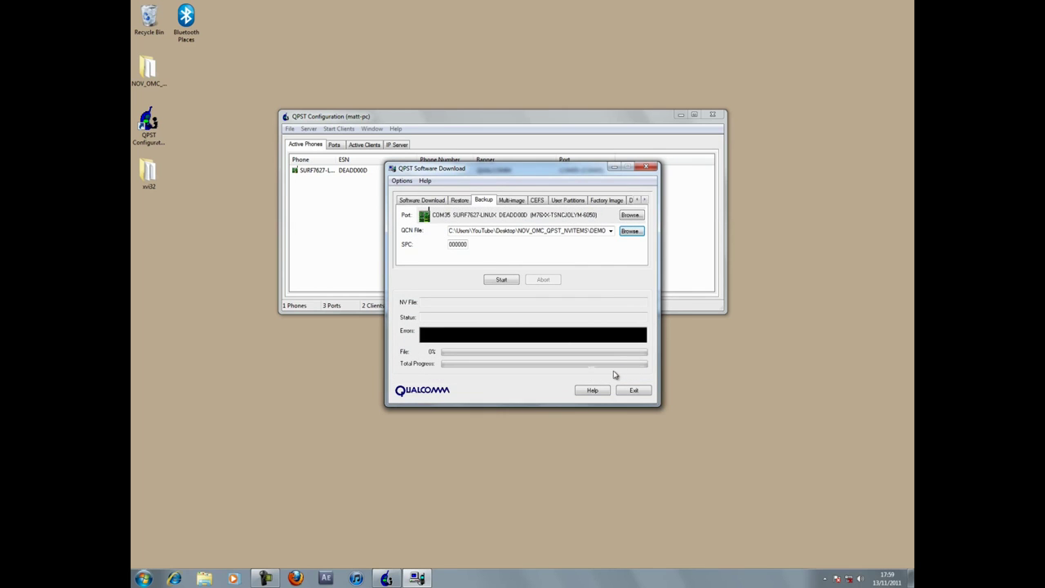
{"action": "left_click", "coordinate": [500, 280]}
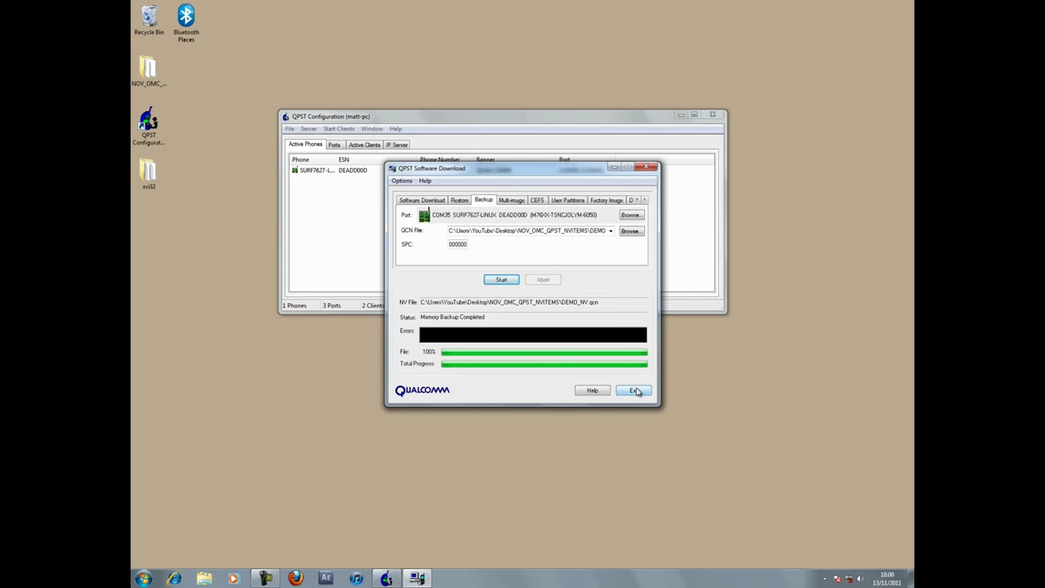
{"action": "left_click", "coordinate": [634, 390]}
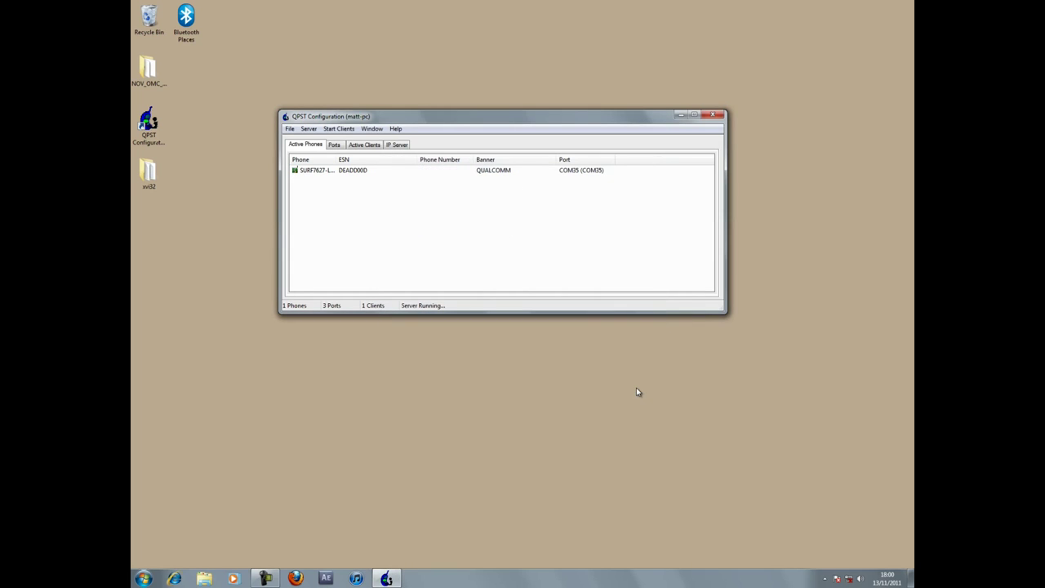
- Shut down QPST Configuration and launch XVI32.exe from the xvi32 desktop folder
{"action": "left_click", "coordinate": [713, 115]}
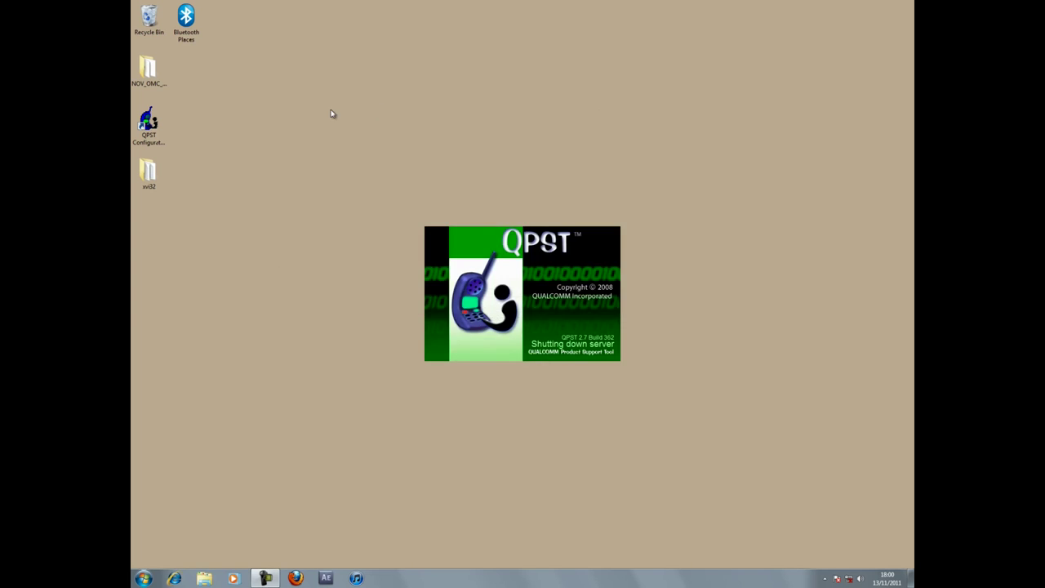
{"action": "double_click", "coordinate": [149, 171]}
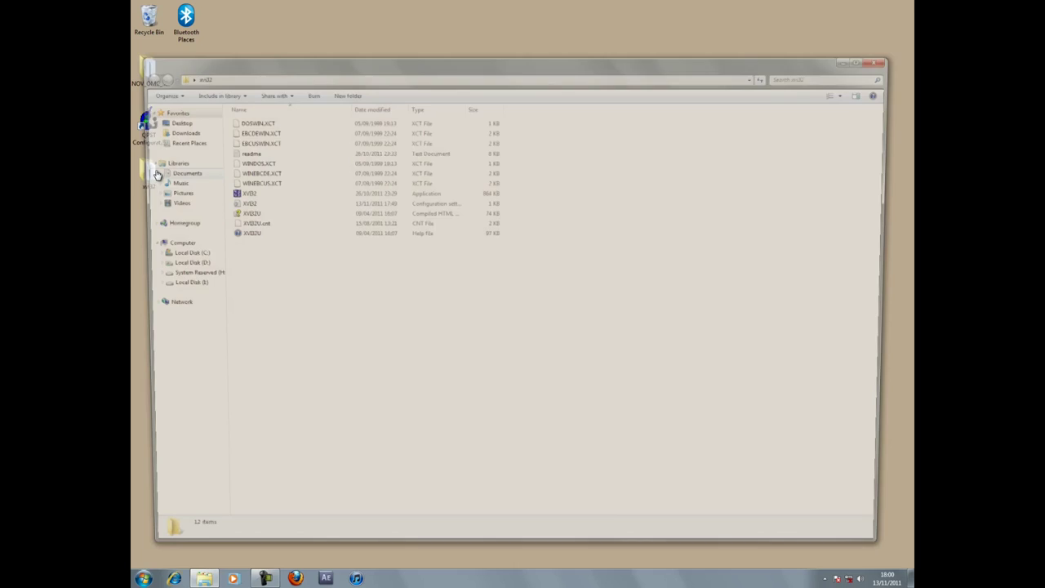
{"action": "double_click", "coordinate": [237, 193]}
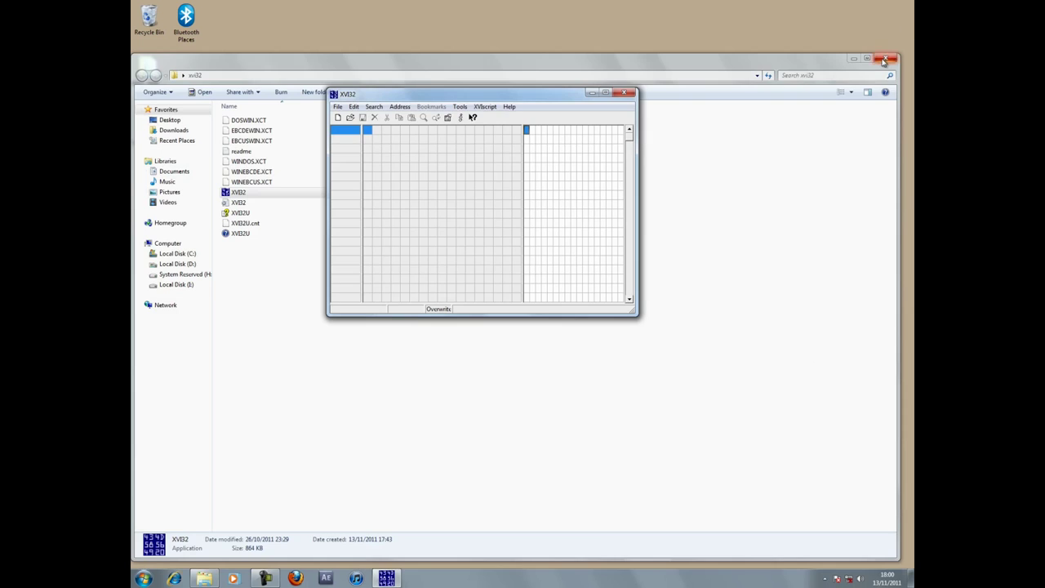
{"action": "left_click", "coordinate": [886, 58]}
- Load the DEMO_NV.qcn backup into the XVI32 hex editor
{"action": "left_click", "coordinate": [349, 117]}
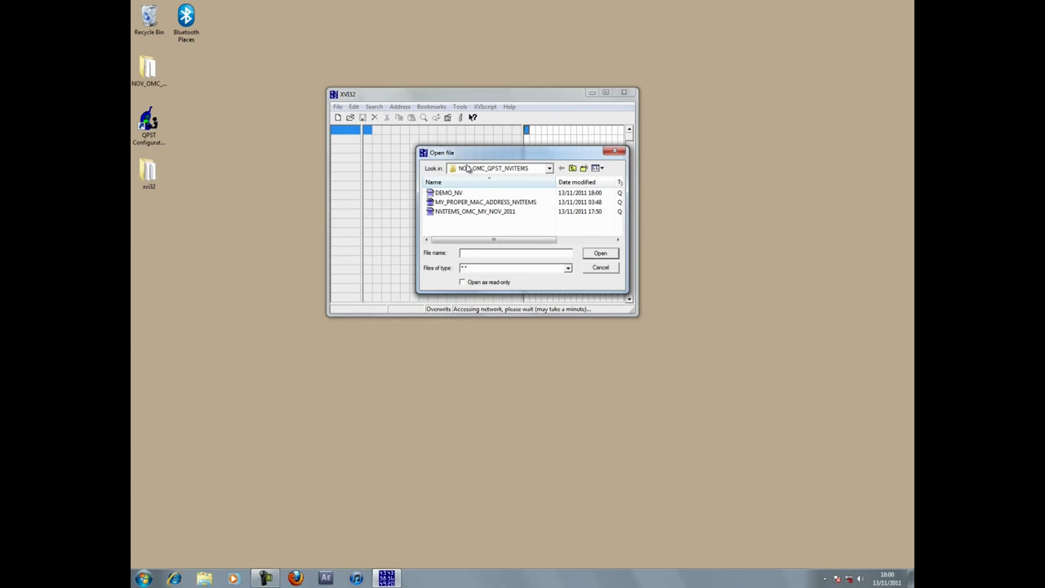
{"action": "left_click", "coordinate": [448, 193]}
{"action": "left_click", "coordinate": [600, 253]}
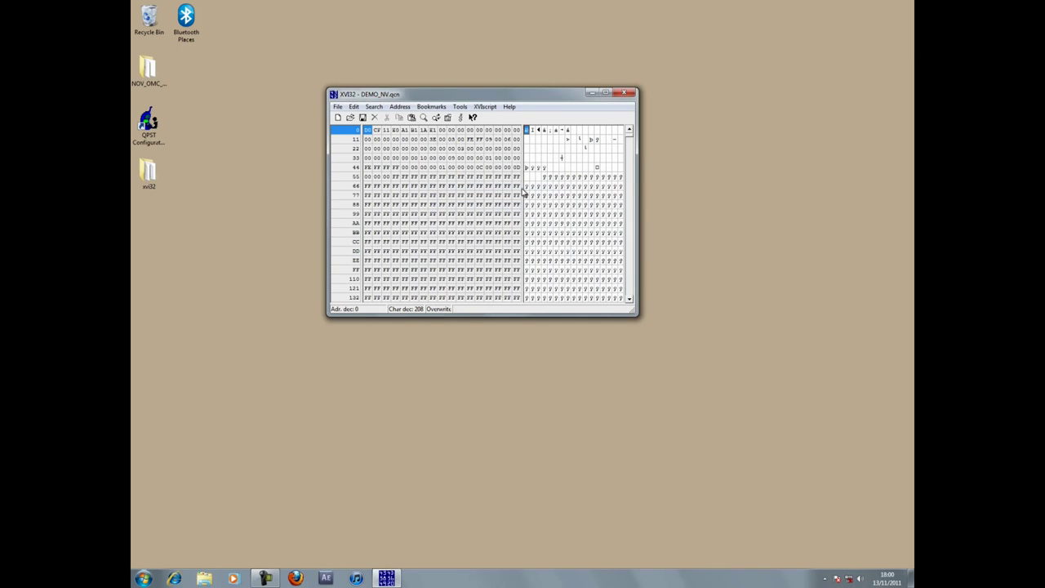
- Search the file for the hex string B4B362
{"action": "left_click", "coordinate": [374, 107]}
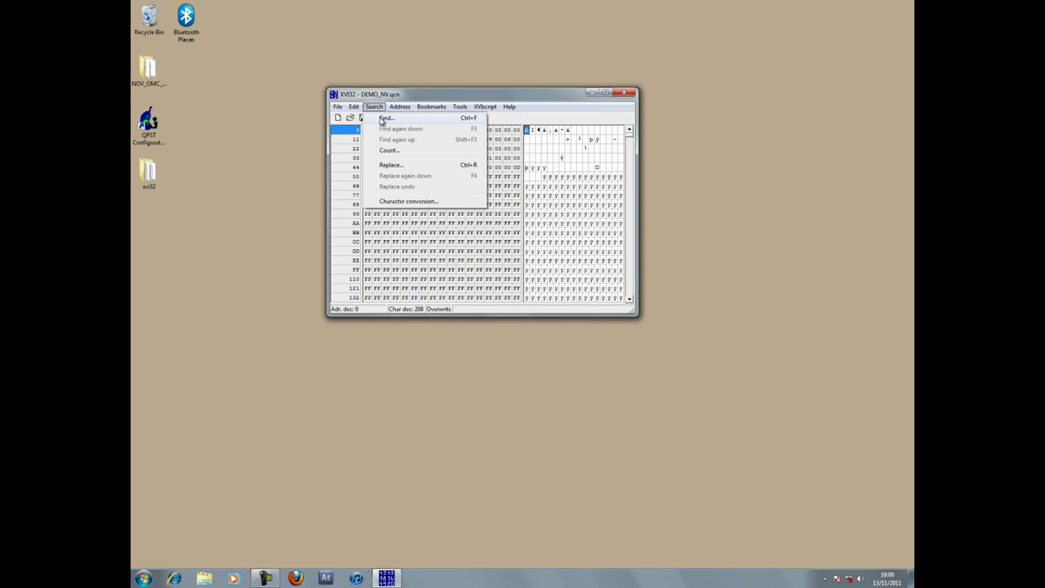
{"action": "left_click", "coordinate": [384, 119]}
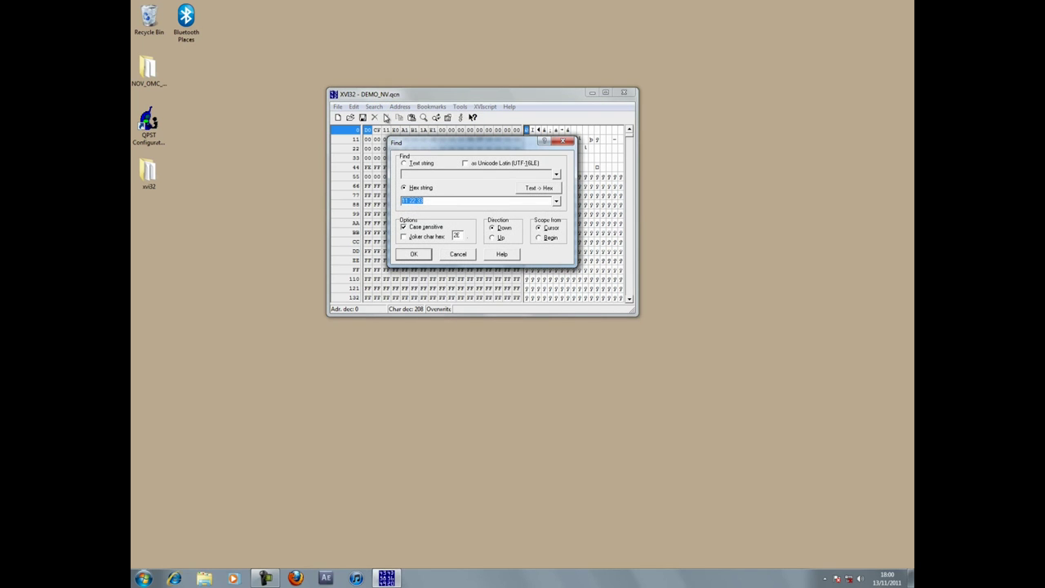
{"action": "type", "text": "B4 B3 62"}
{"action": "key", "text": "Return"}
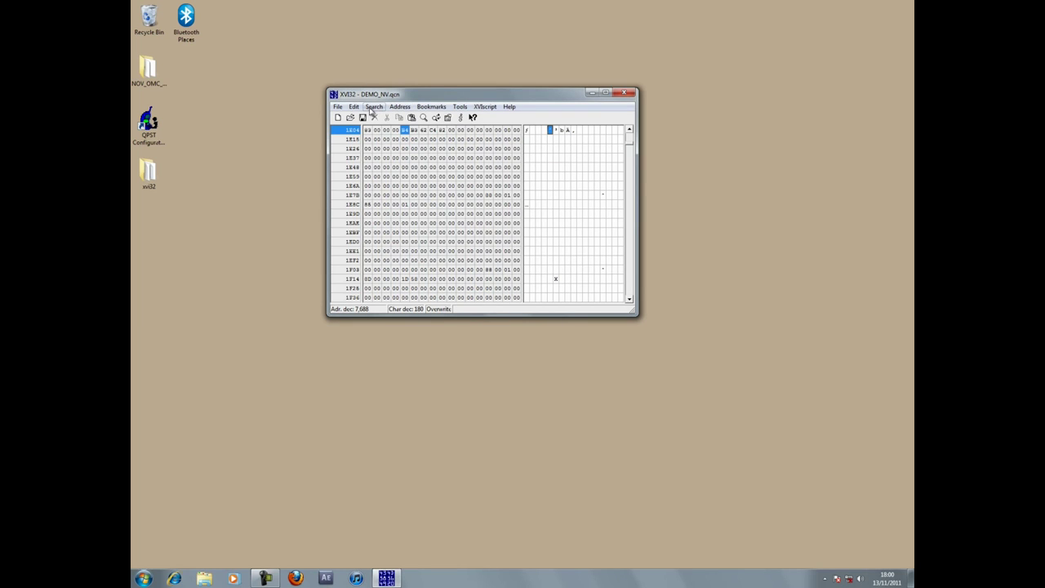
- Inspect the matched bytes from B4 at 1E08 through the 00 at 1E0D
{"action": "left_click", "coordinate": [423, 131]}
{"action": "left_click", "coordinate": [432, 130]}
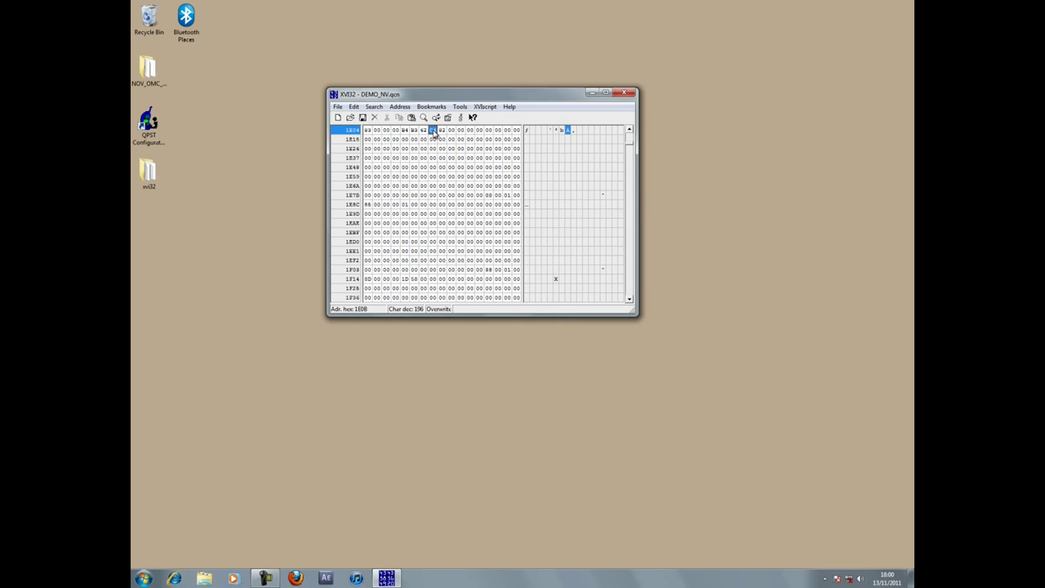
{"action": "left_click", "coordinate": [441, 131]}
{"action": "left_click", "coordinate": [451, 131]}
{"action": "left_click", "coordinate": [404, 131]}
{"action": "left_click", "coordinate": [414, 130]}
{"action": "left_click", "coordinate": [423, 131]}
{"action": "left_click", "coordinate": [432, 131]}
{"action": "left_click", "coordinate": [441, 131]}
{"action": "left_click", "coordinate": [450, 130]}
{"action": "left_click", "coordinate": [405, 130]}
{"action": "left_click", "coordinate": [355, 107]}
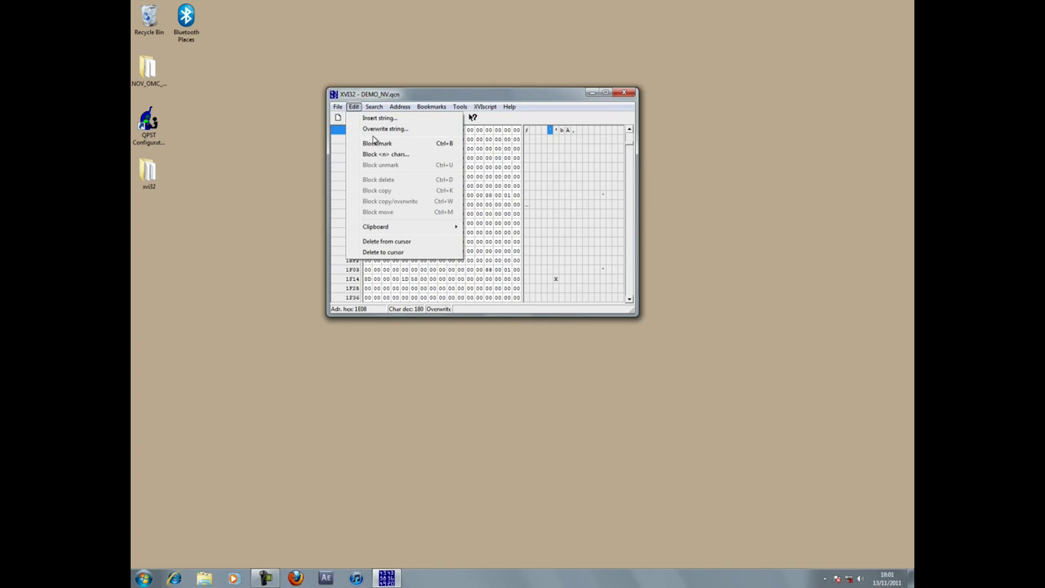
- Replace all occurrences of B4 B3 62 C4 82 00 with FF AA FF AA FF AA
{"action": "mouse_move", "coordinate": [374, 107]}
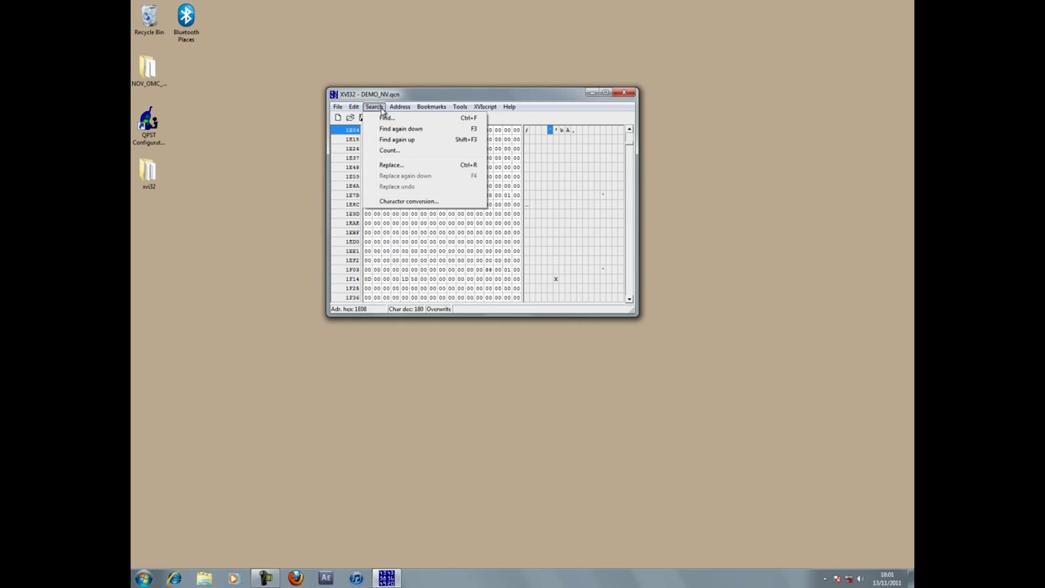
{"action": "left_click", "coordinate": [388, 166]}
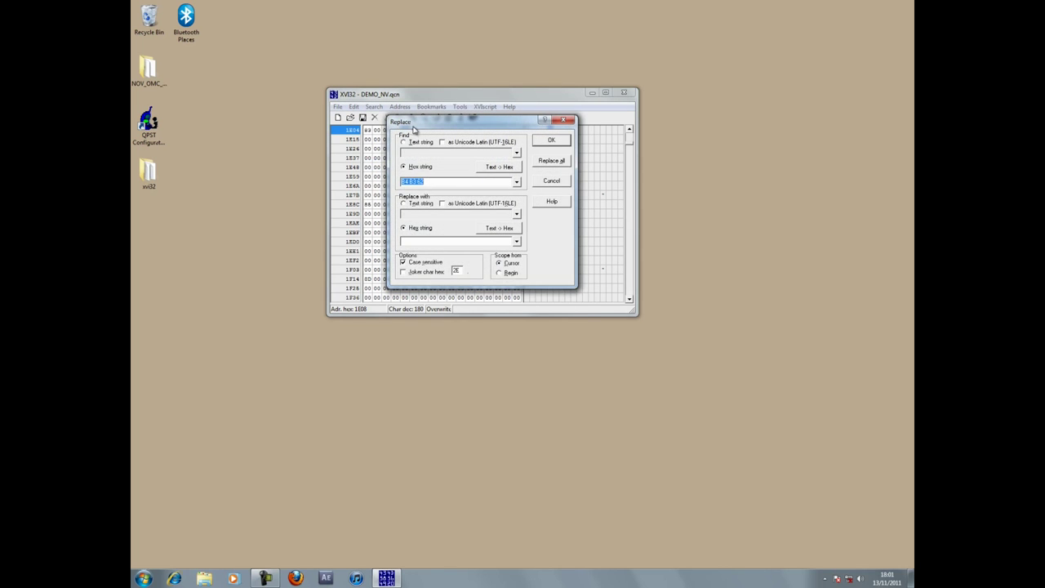
{"action": "left_click_drag", "start_coordinate": [416, 116], "coordinate": [424, 233]}
{"action": "left_click", "coordinate": [438, 291]}
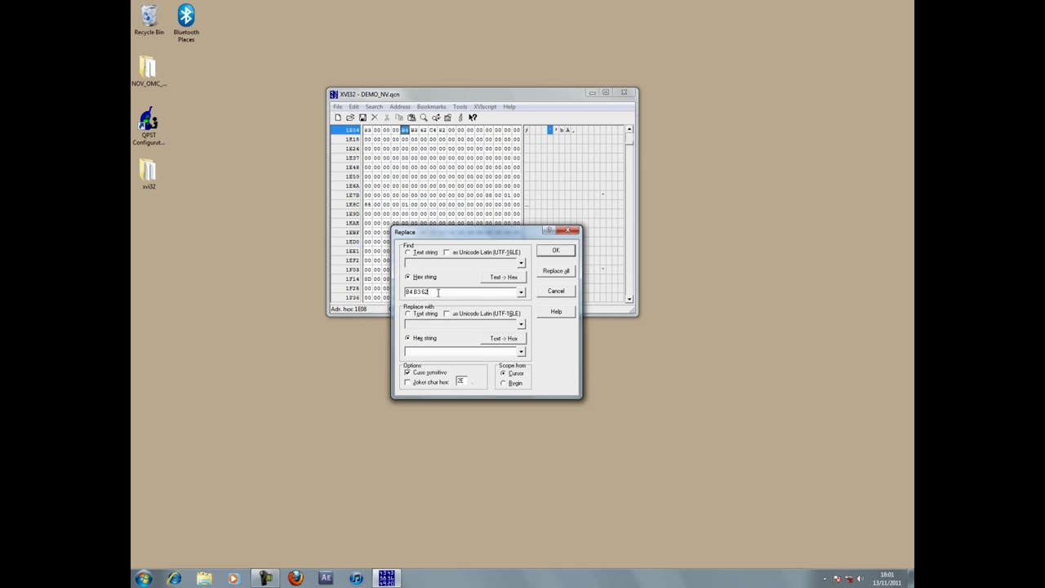
{"action": "type", "text": "C"}
{"action": "type", "text": "4 82"}
{"action": "type", "text": " 00"}
{"action": "type", "text": "FF"}
{"action": "type", "text": " AA FF"}
{"action": "type", "text": " AA"}
{"action": "type", "text": " FF AA"}
{"action": "left_click", "coordinate": [555, 272]}
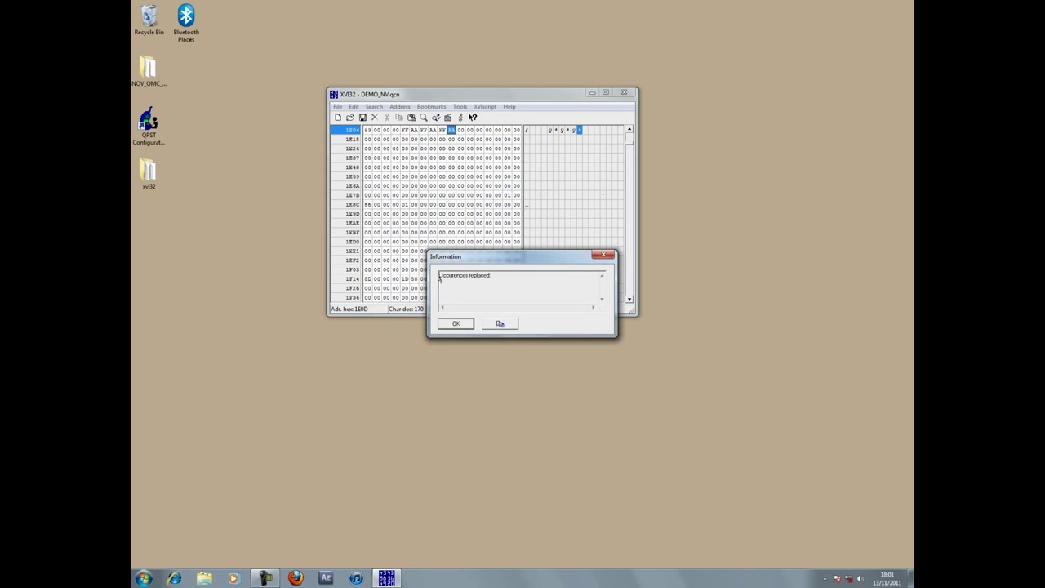
{"action": "left_click_drag", "start_coordinate": [472, 283], "coordinate": [438, 274]}
{"action": "left_click", "coordinate": [456, 322]}
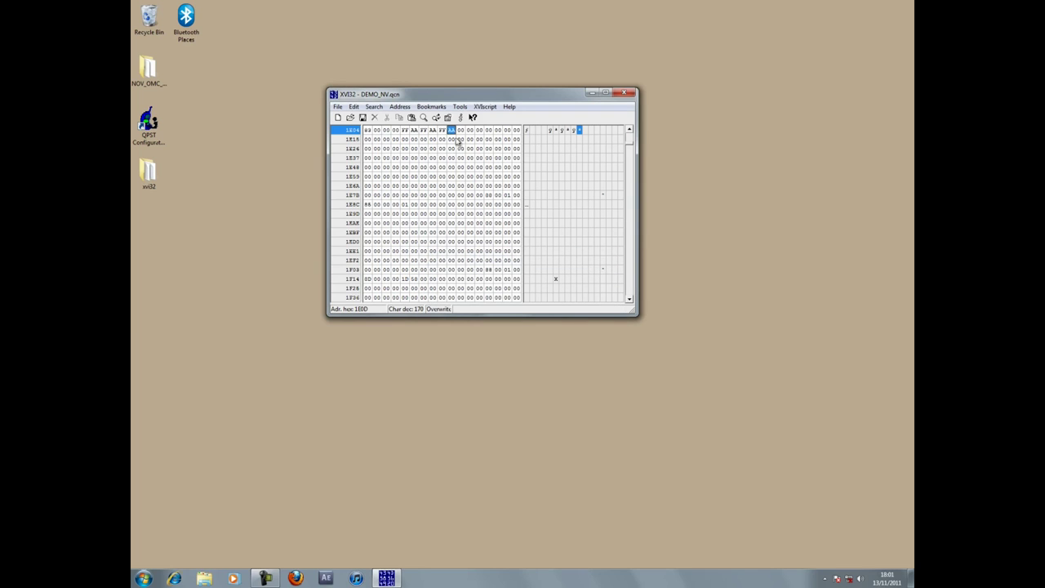
- Save the modified DEMO_NV.qcn and close XVI32
{"action": "left_click", "coordinate": [337, 107]}
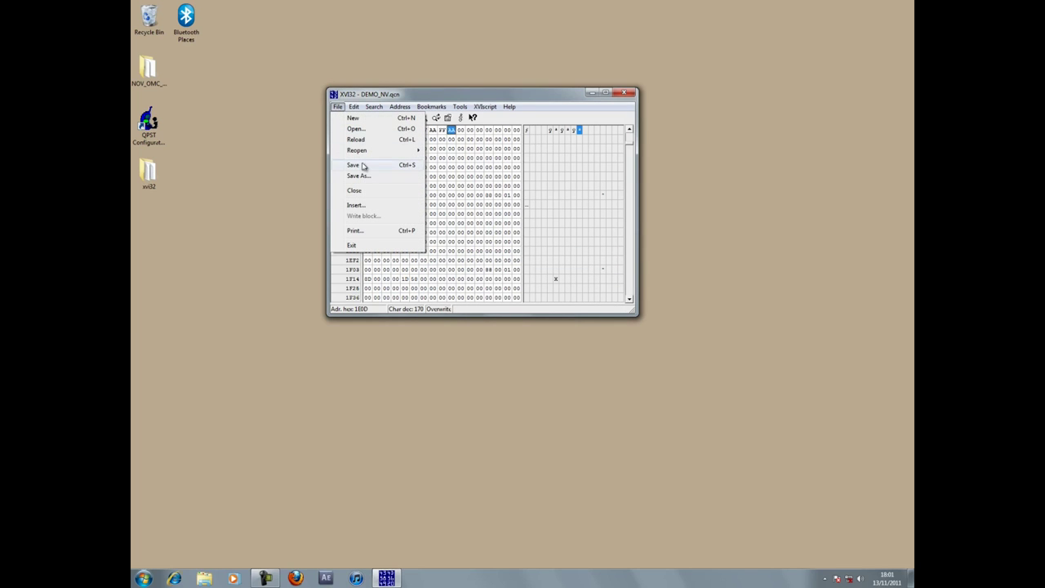
{"action": "left_click", "coordinate": [364, 167]}
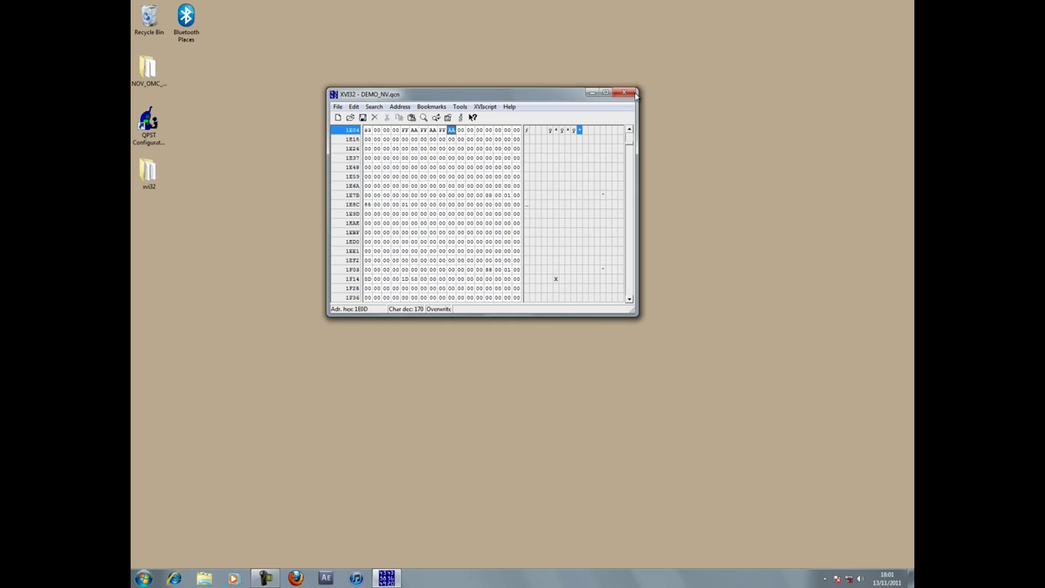
{"action": "left_click", "coordinate": [627, 95]}
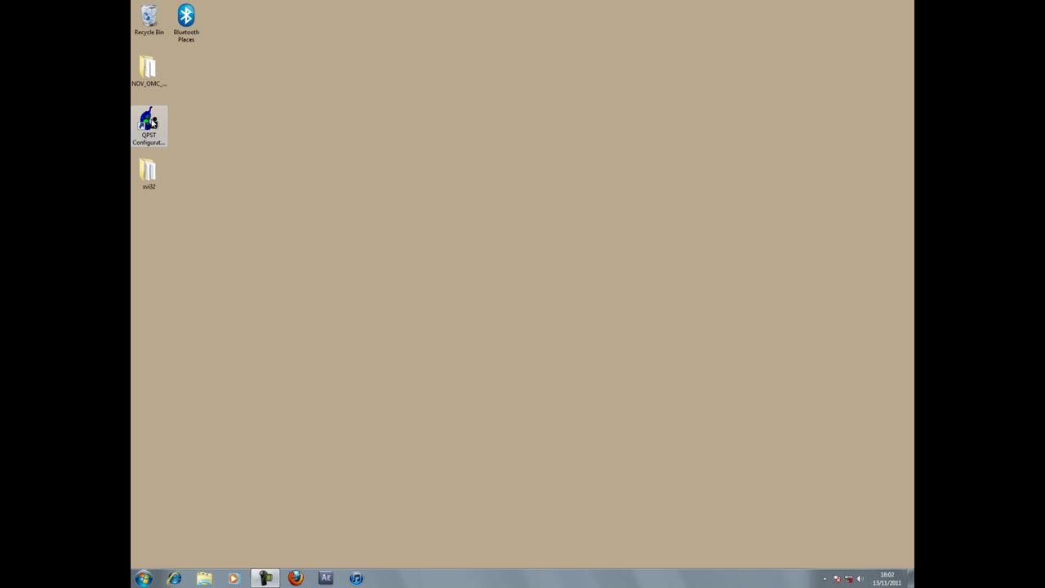
- Relaunch QPST Configuration, widen the ESN column, and start the Software Download client
{"action": "double_click", "coordinate": [150, 123]}
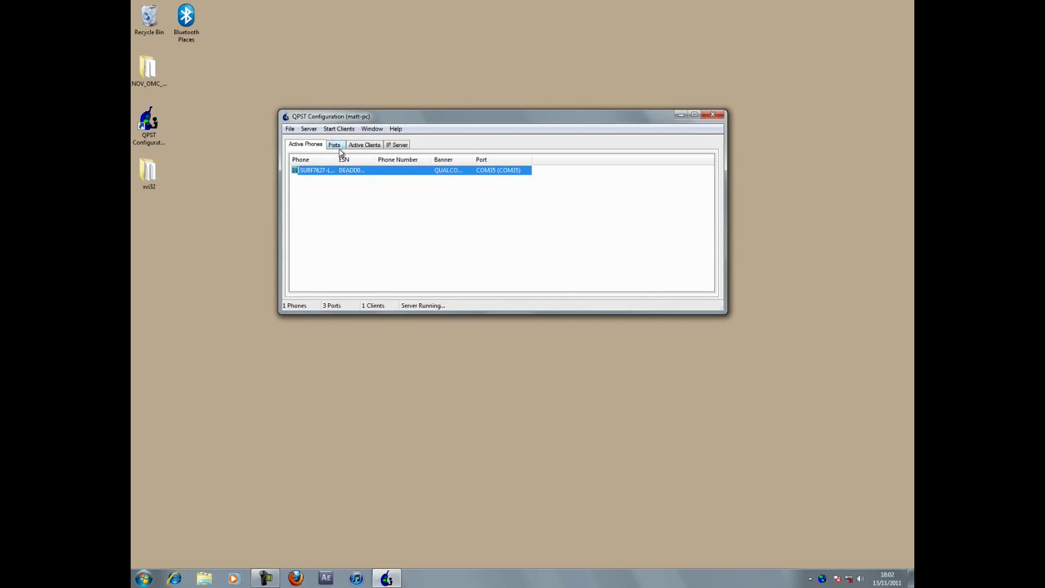
{"action": "left_click_drag", "start_coordinate": [374, 159], "coordinate": [451, 159]}
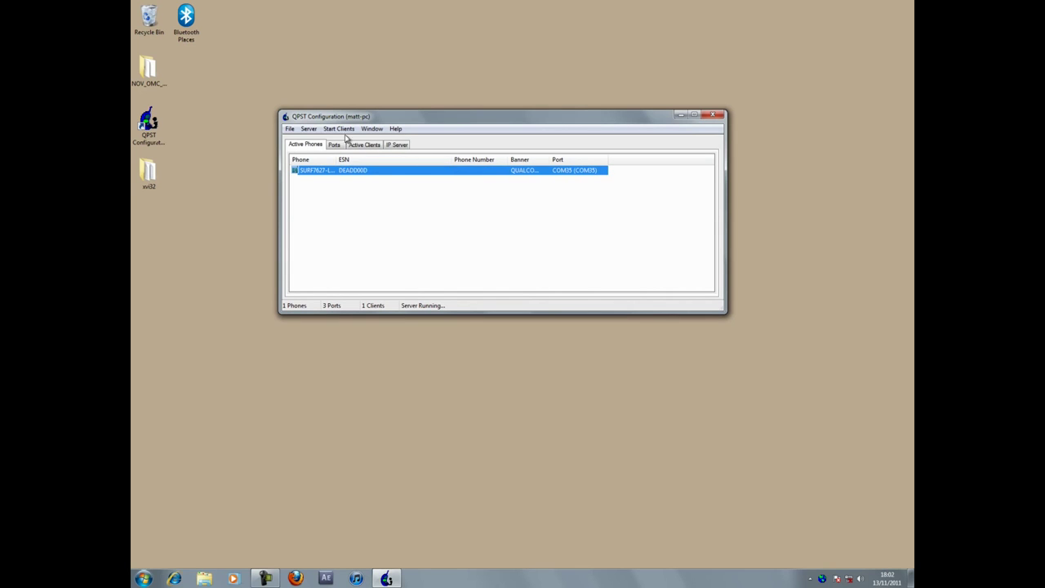
{"action": "left_click", "coordinate": [339, 129]}
{"action": "left_click", "coordinate": [356, 168]}
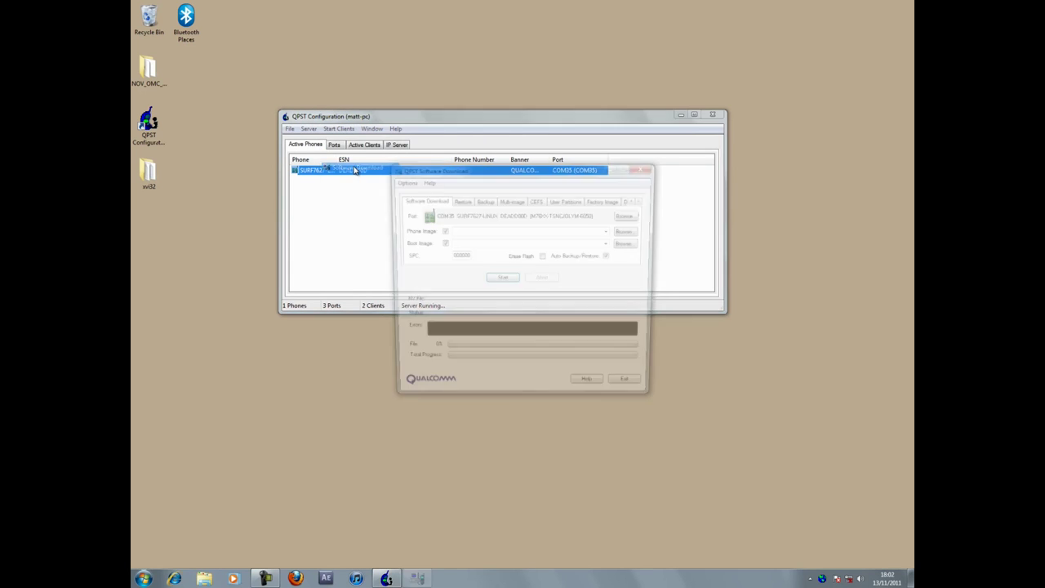
- Restore the edited DEMO_NV.qcn to the phone, exiting after Memory Restore Completed appears
{"action": "left_click", "coordinate": [462, 201]}
{"action": "left_click", "coordinate": [629, 232]}
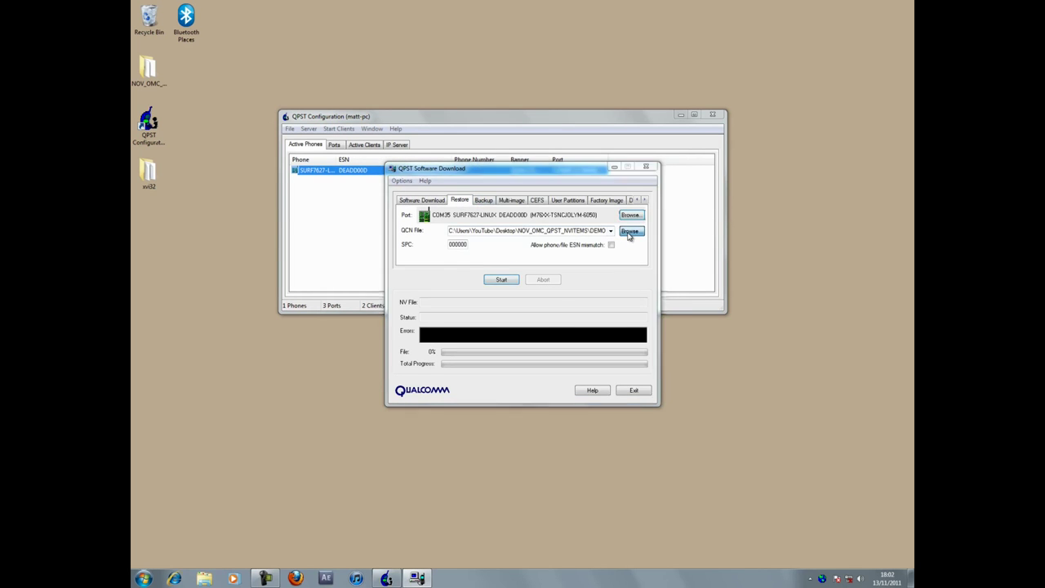
{"action": "left_click", "coordinate": [480, 232]}
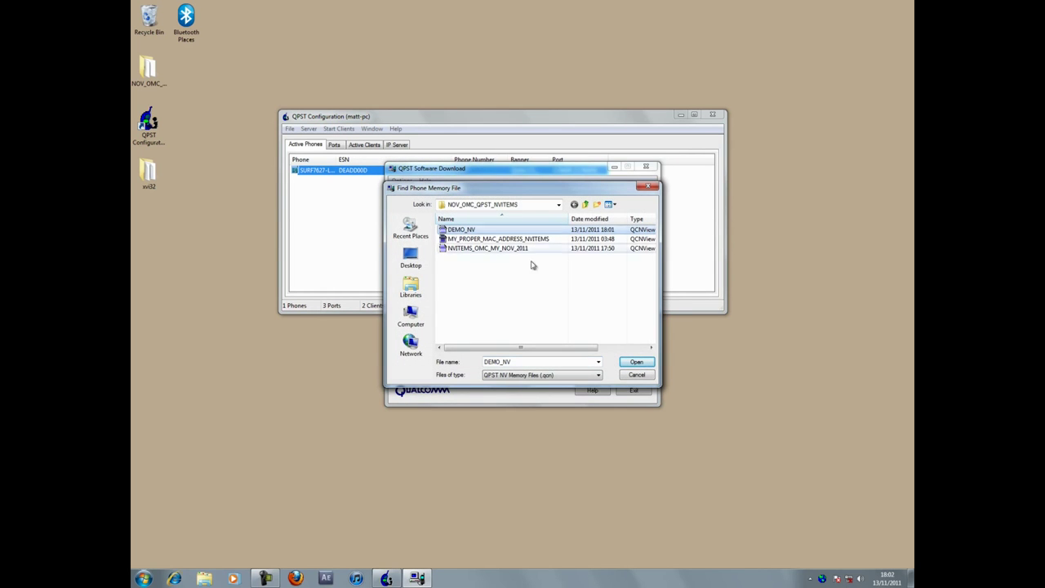
{"action": "left_click", "coordinate": [632, 362]}
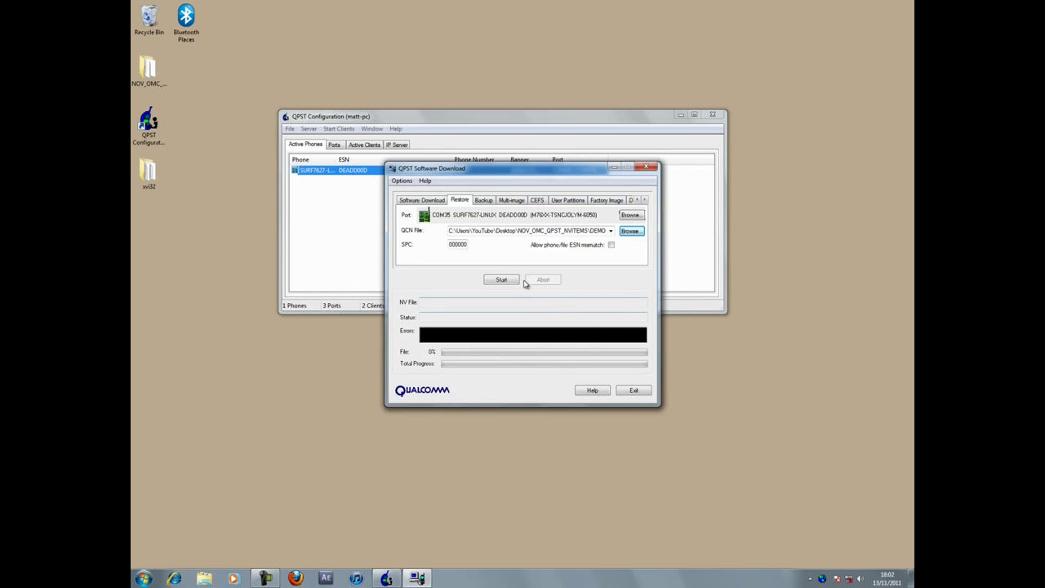
{"action": "left_click", "coordinate": [501, 280]}
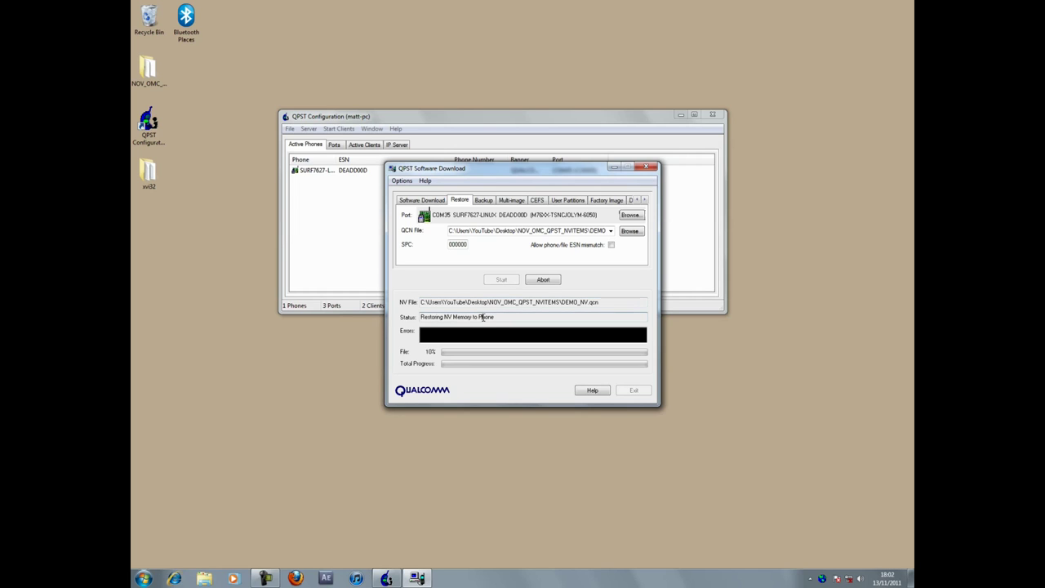
{"action": "left_click_drag", "start_coordinate": [500, 316], "coordinate": [415, 318]}
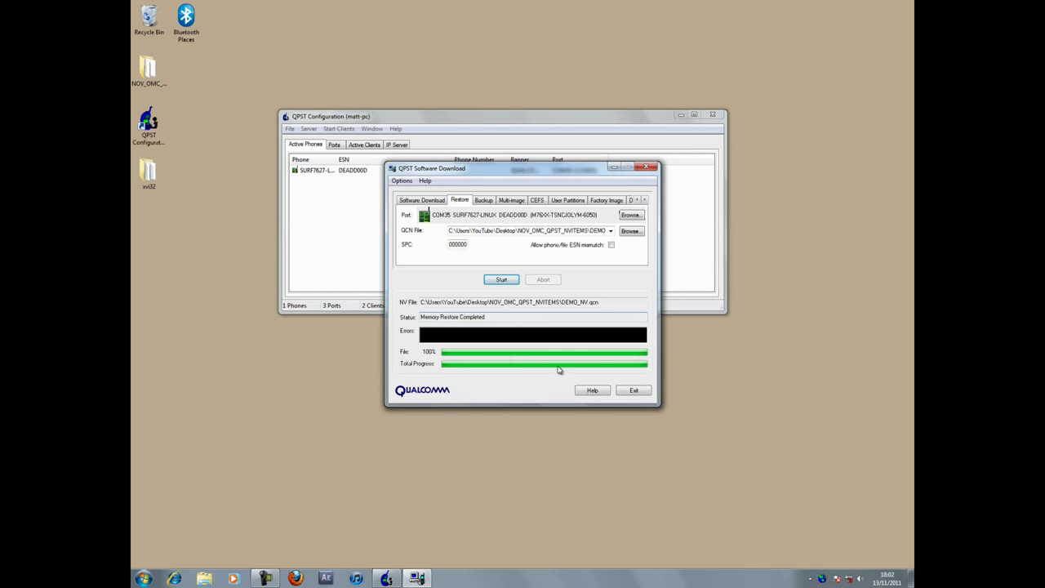
{"action": "left_click", "coordinate": [633, 390]}
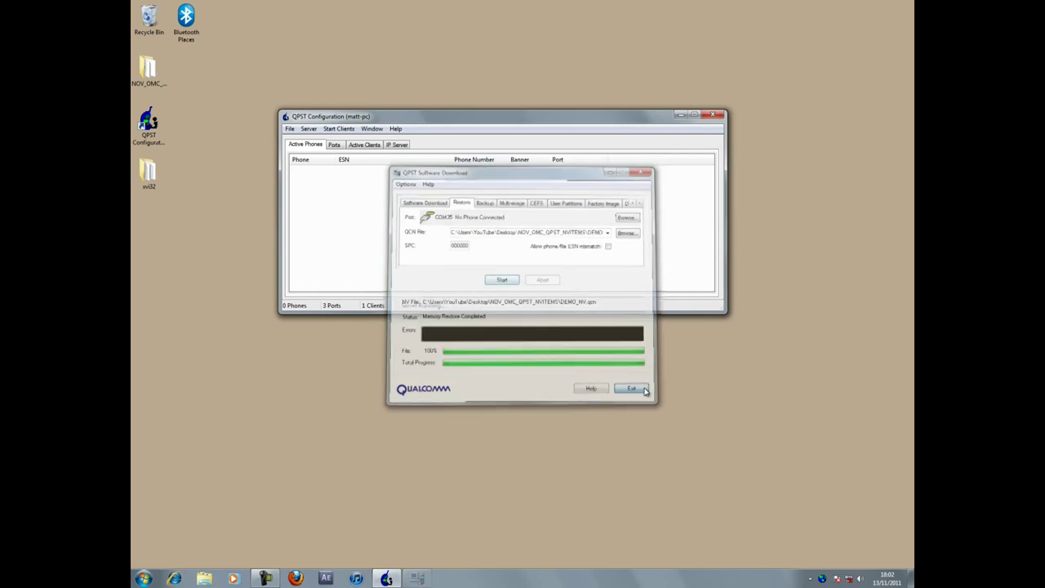